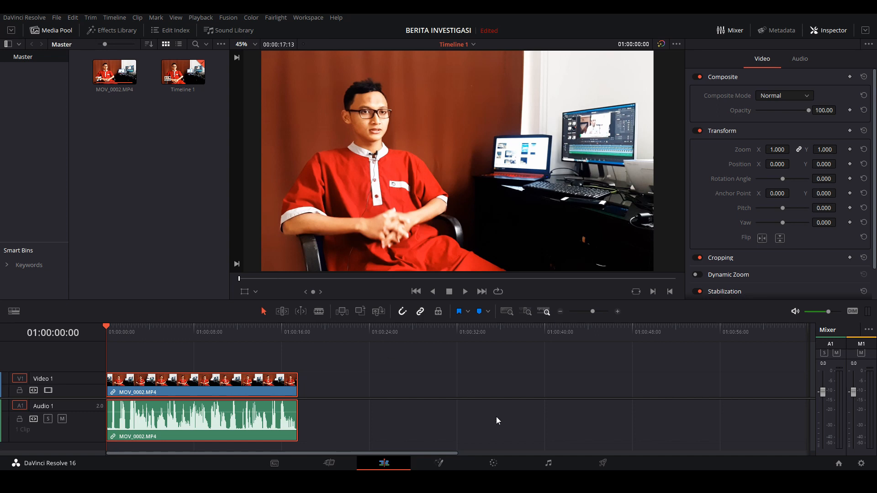
click(553, 462)
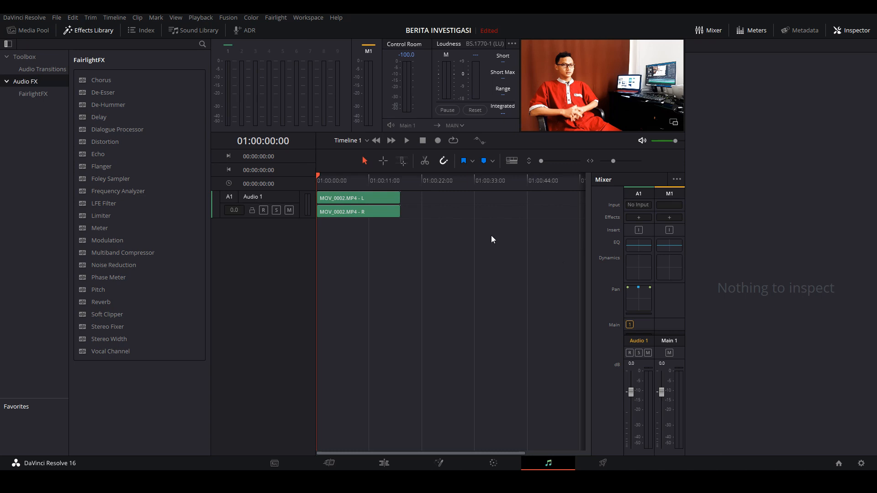
click(384, 463)
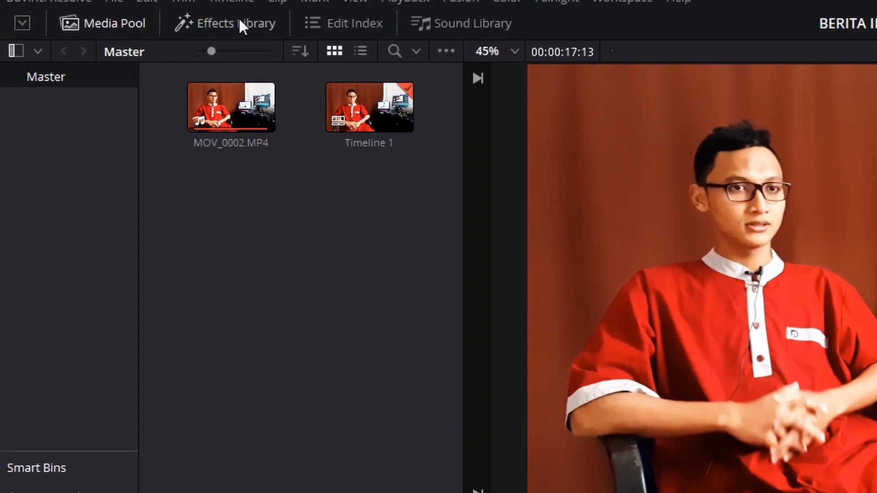
- Apply the FairlightFX Pitch effect to the MOV_0002.MP4 audio clip on the Audio 1 track
click(112, 31)
click(86, 127)
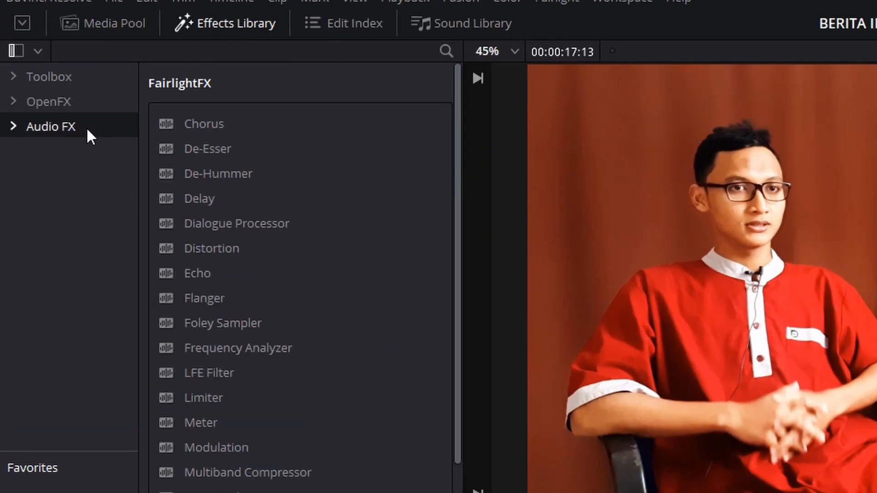
scroll(272, 177, down, 2)
scroll(272, 178, down, 2)
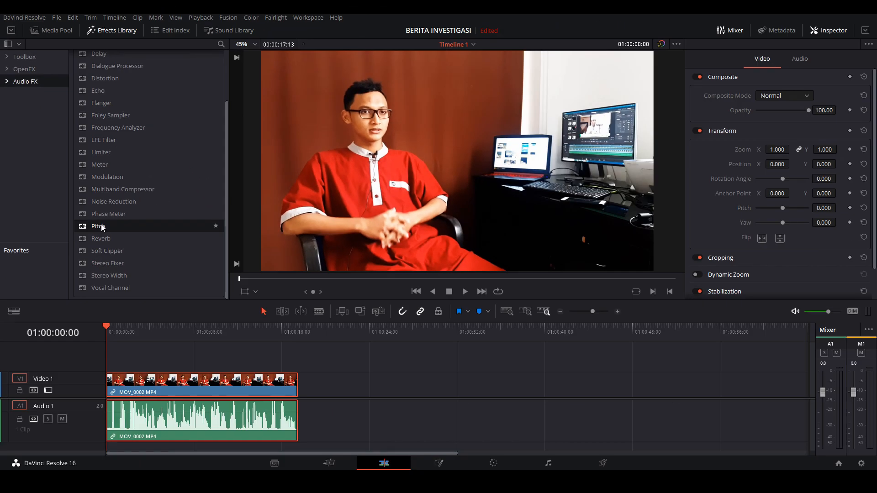
drag(103, 227, 207, 416)
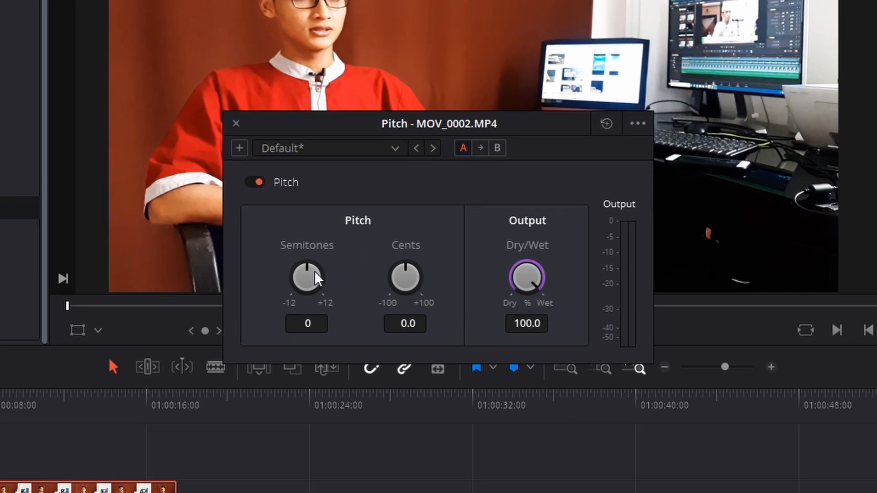
- Lower the clip's pitch to -6 semitones and play the timeline to hear the altered voice
drag(307, 271, 255, 322)
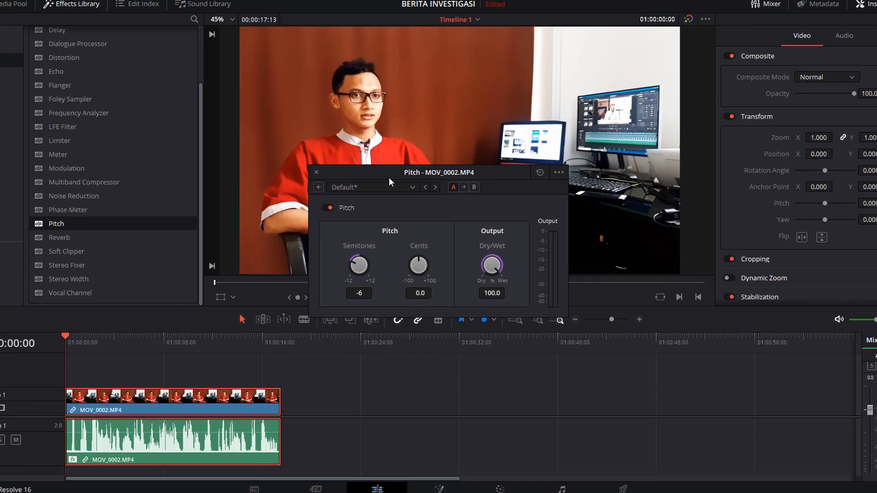
drag(388, 177, 524, 342)
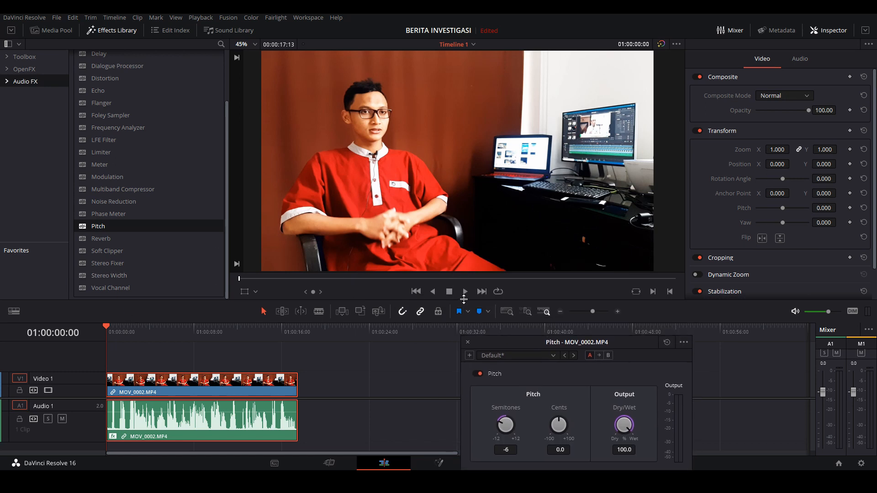
click(465, 293)
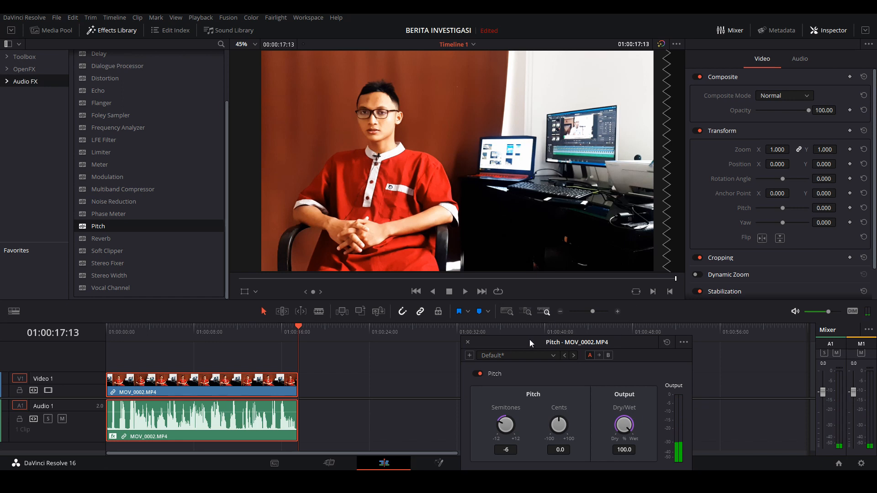
- Raise the clip's pitch to +6 semitones, play it from the start, and close the Pitch settings
drag(527, 339, 408, 169)
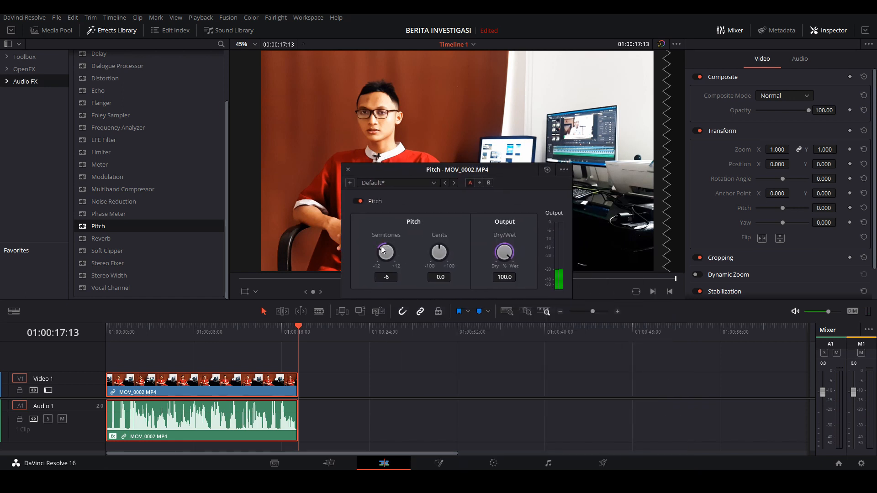
drag(407, 234, 440, 246)
drag(407, 169, 541, 296)
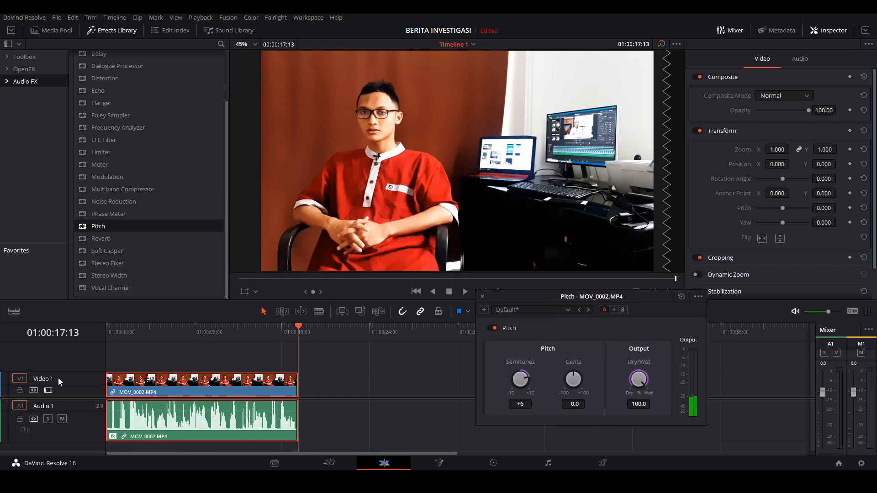
drag(116, 329, 107, 331)
key(space)
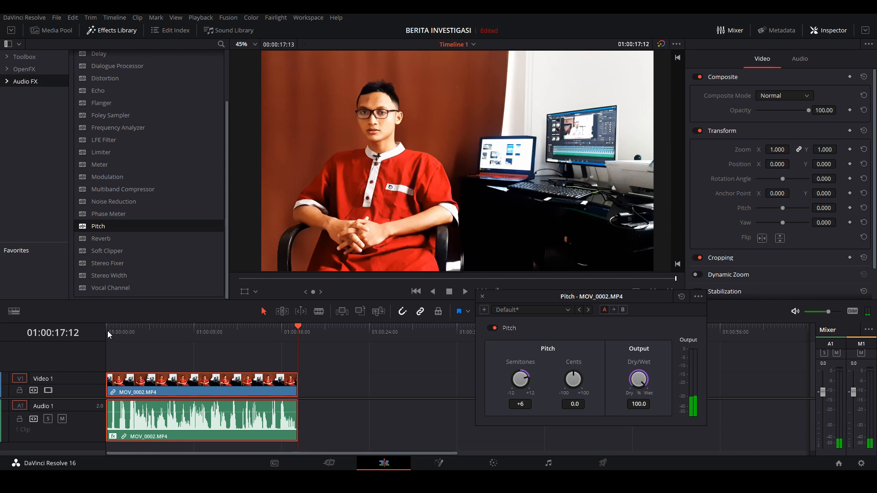
drag(539, 296, 427, 165)
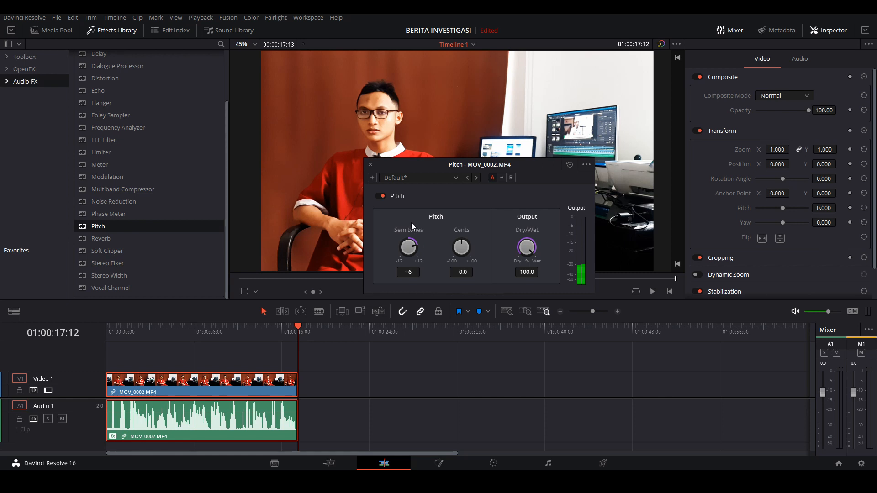
click(370, 164)
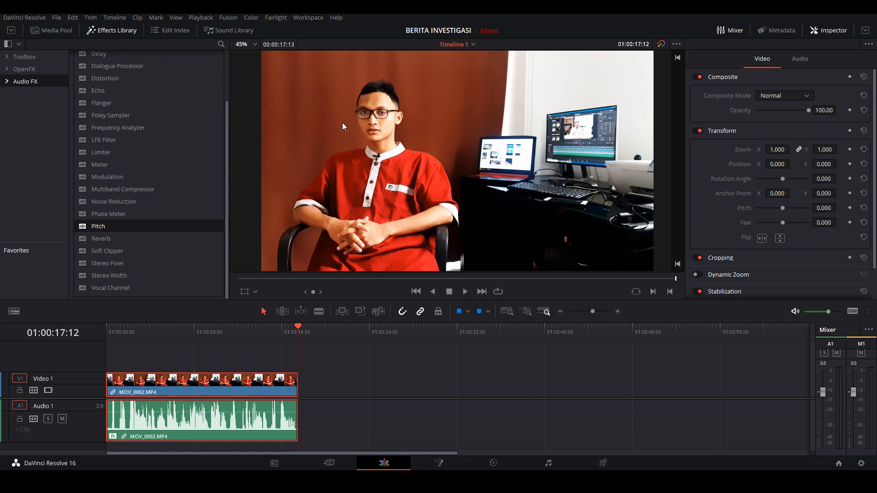
- Mute the Audio 1 track and open the clip on the Color page at timecode 01:00:04:17
click(62, 419)
drag(255, 278, 340, 278)
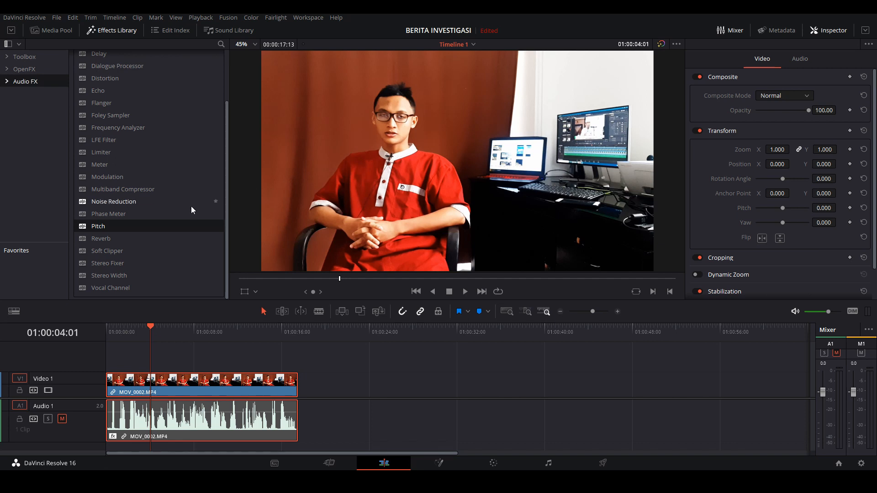
click(493, 463)
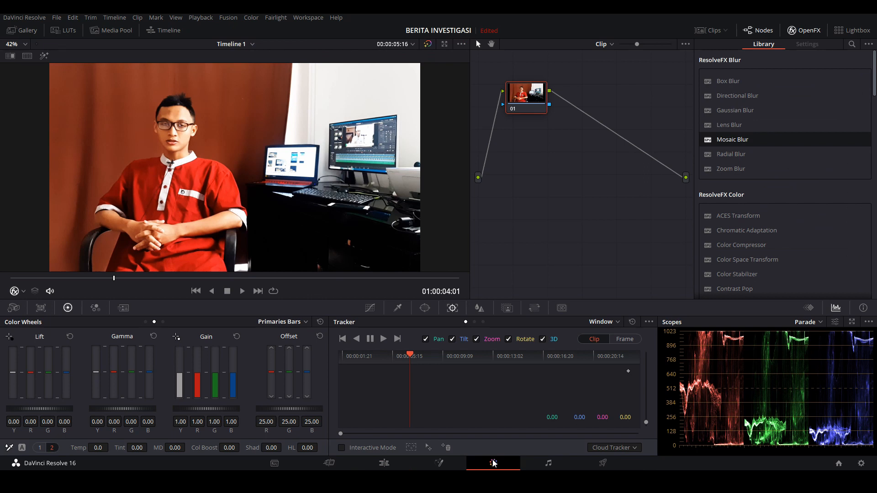
drag(518, 86, 547, 101)
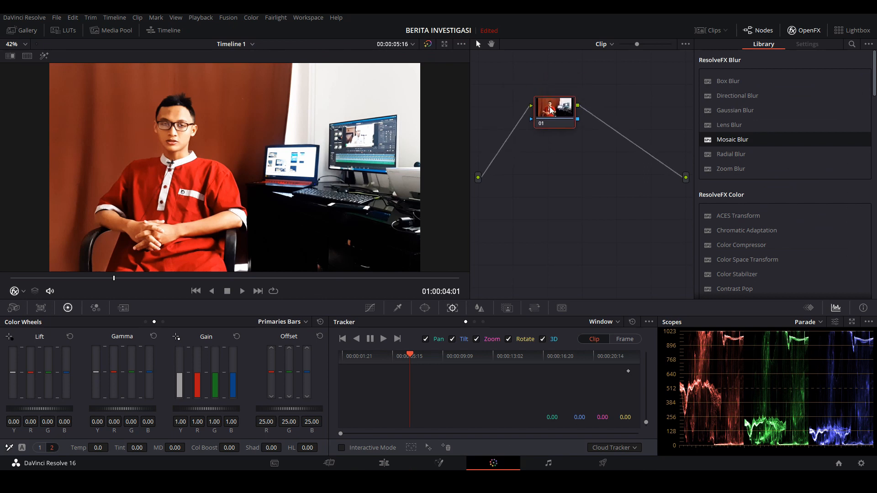
click(131, 277)
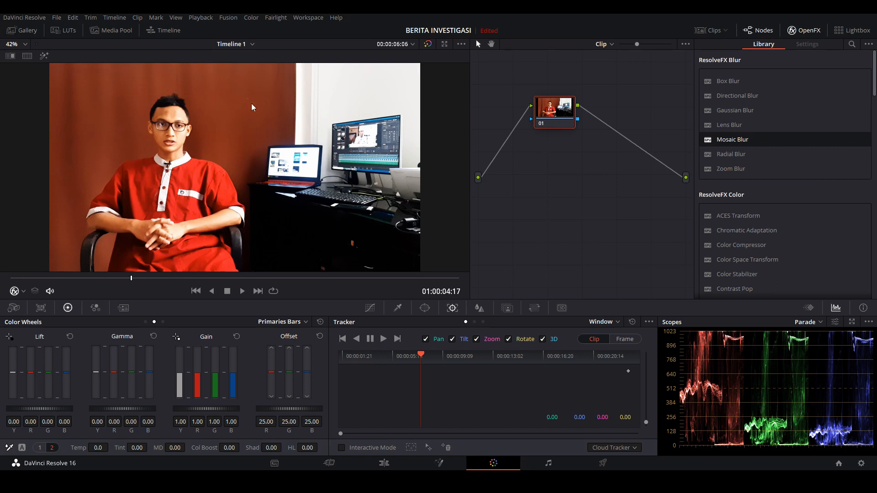
- Add a circle window and fit it as a narrow oval around the man's face, size about 43 and aspect about 43
click(425, 308)
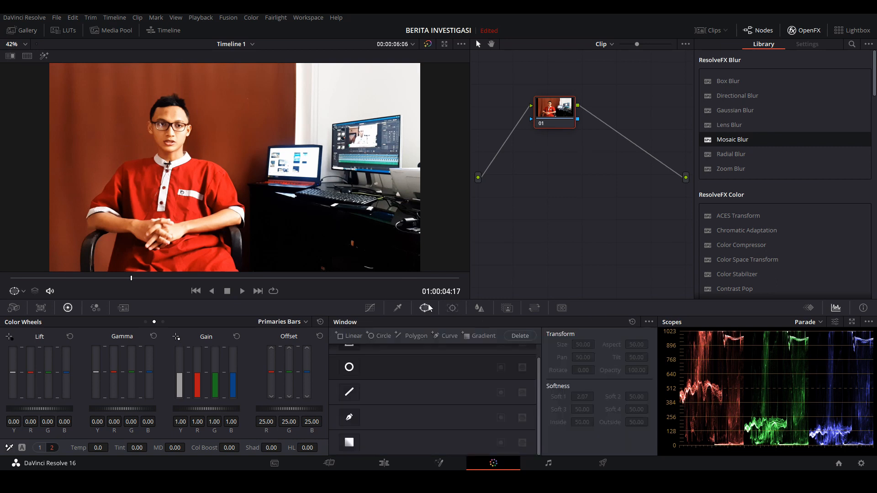
click(349, 368)
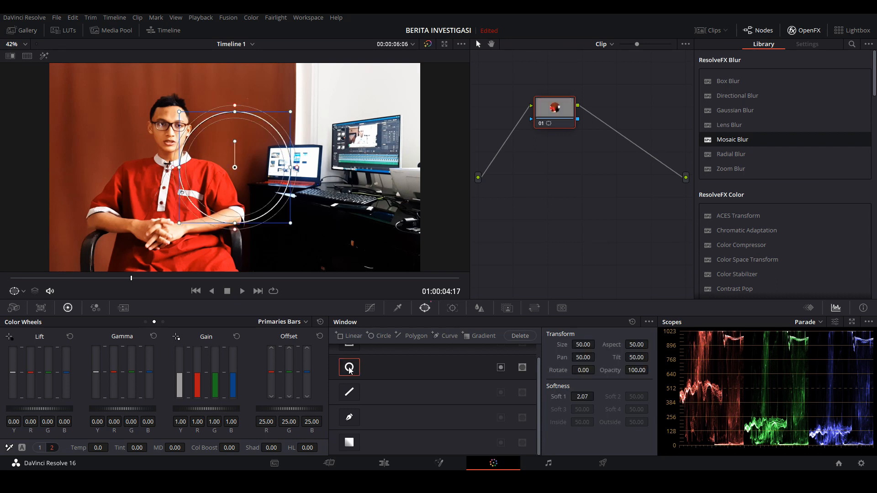
drag(235, 167, 150, 120)
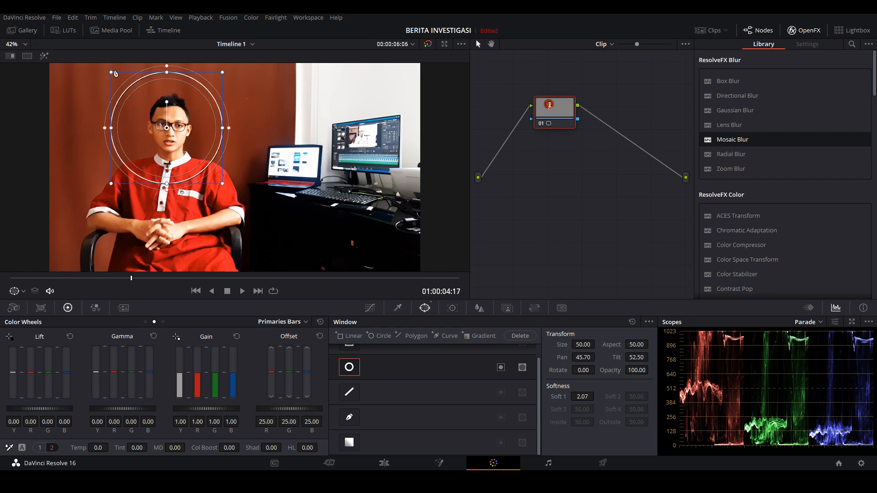
drag(112, 75, 137, 98)
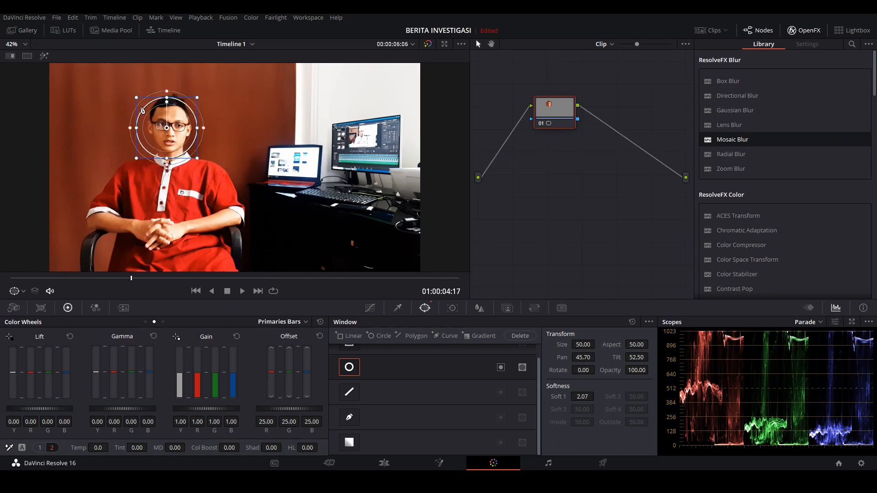
drag(137, 128, 170, 125)
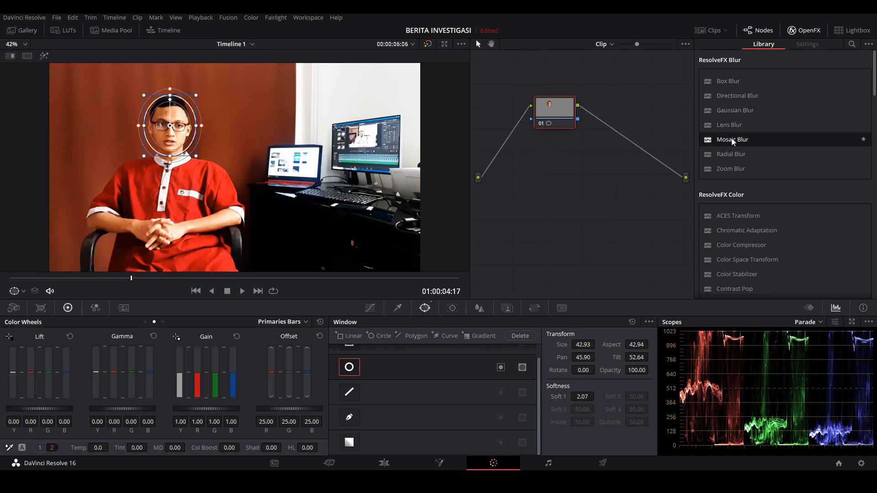
- Apply Mosaic Blur to node 01 and set its pixel frequency to about 65.4
drag(733, 141, 551, 112)
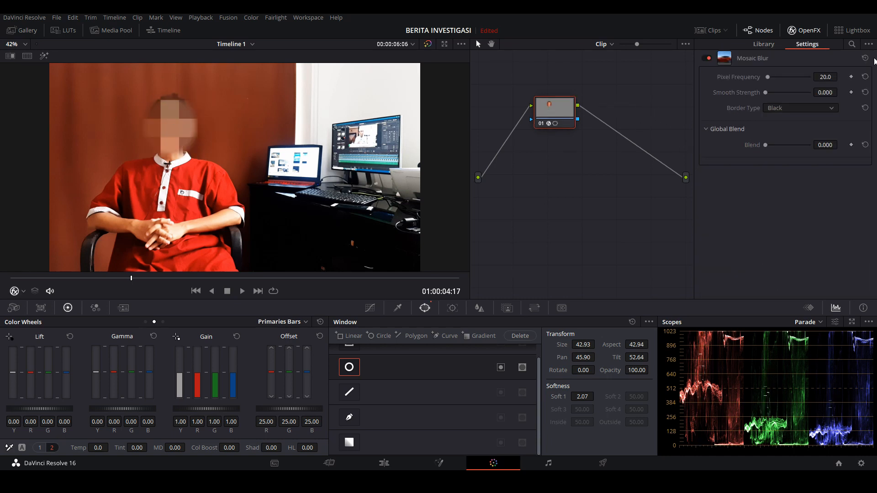
drag(768, 80, 779, 80)
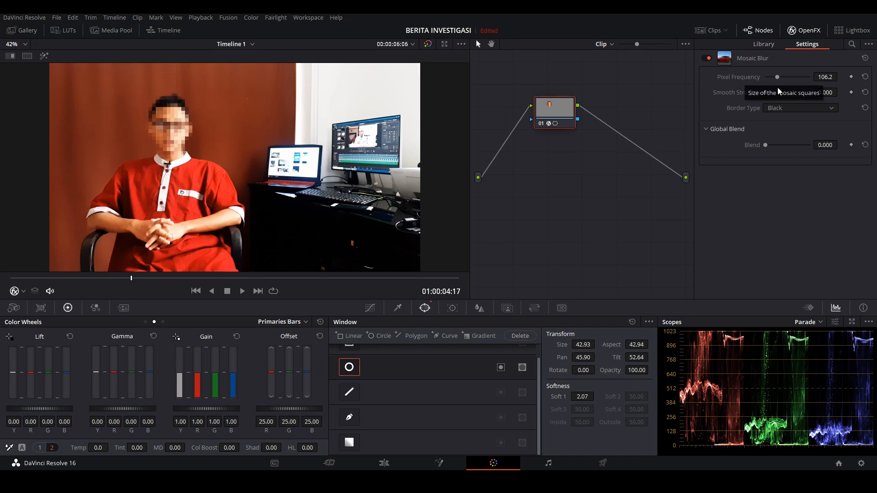
drag(778, 78, 772, 81)
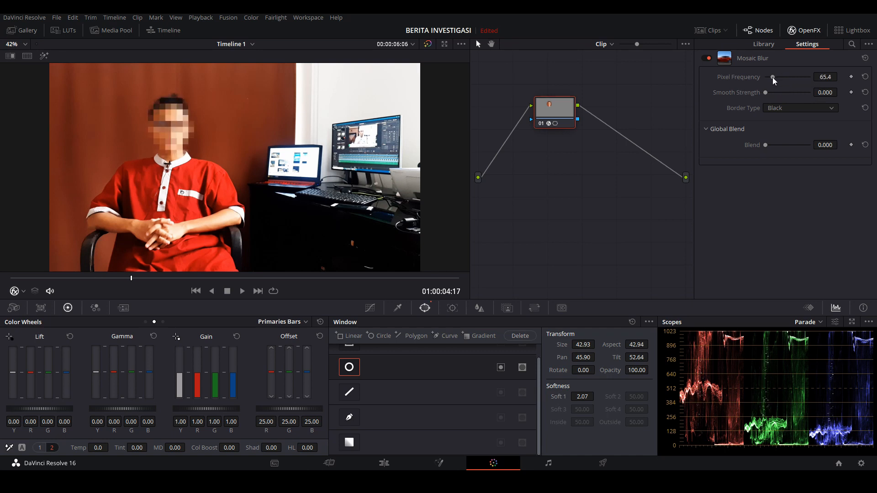
- Realign the oval window with the face on the clip's first frame and track it forward through the whole clip
click(453, 308)
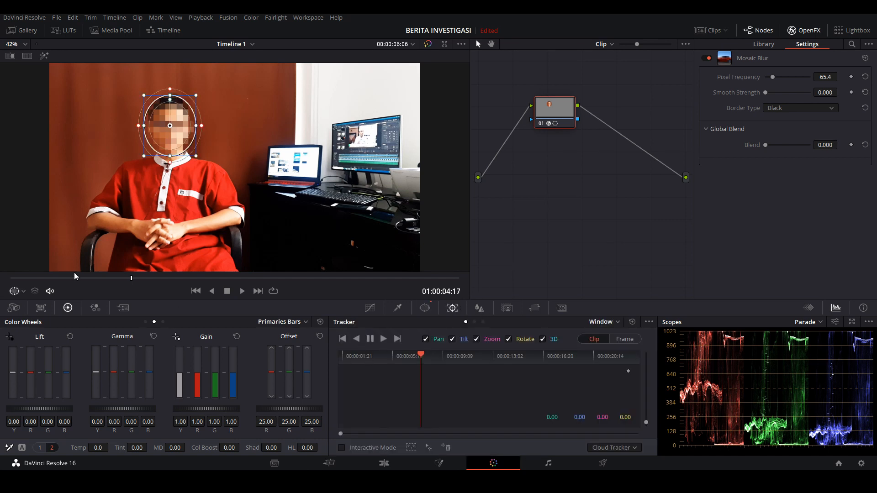
drag(82, 279, 9, 279)
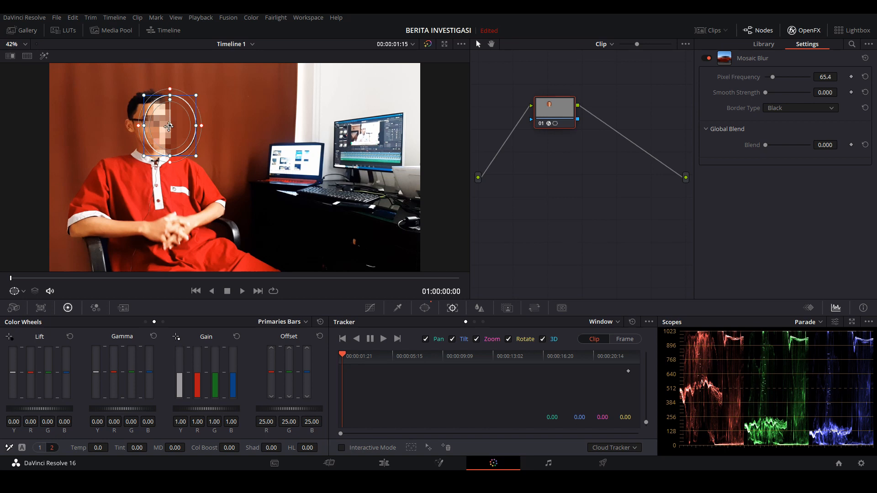
drag(168, 127, 151, 121)
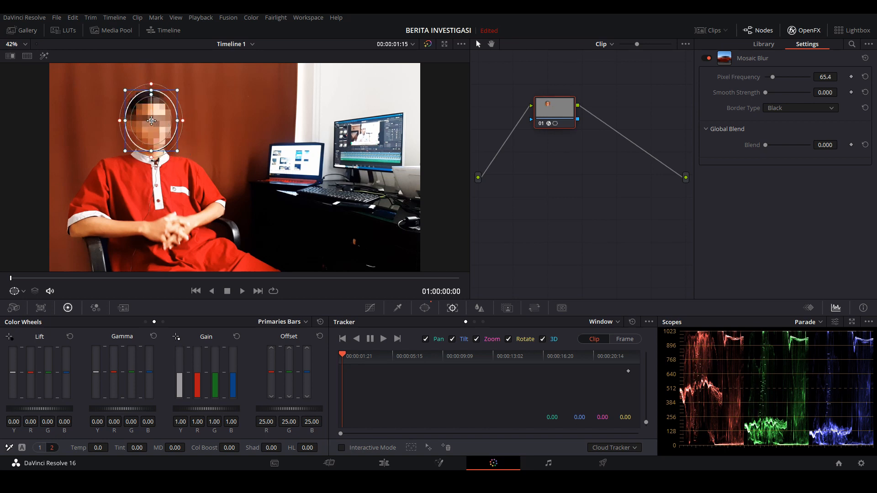
click(384, 339)
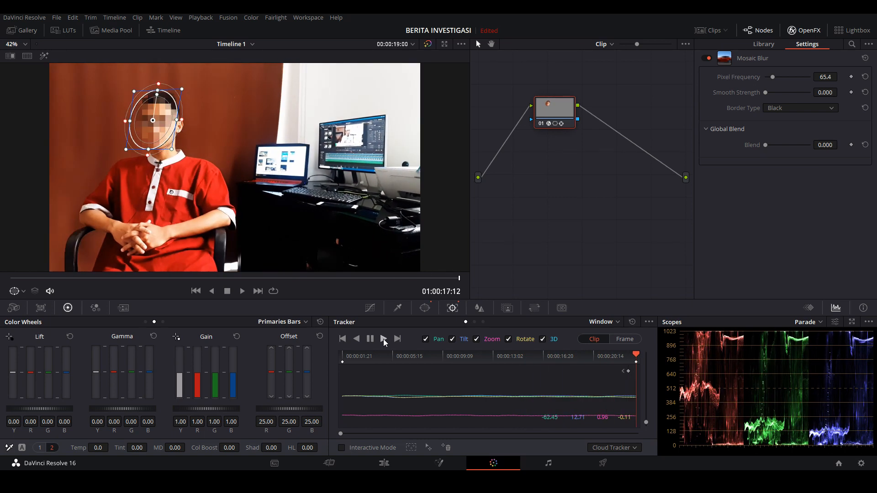
- Return to the Edit page, unmute the Audio 1 track, and play the timeline from the start
click(384, 463)
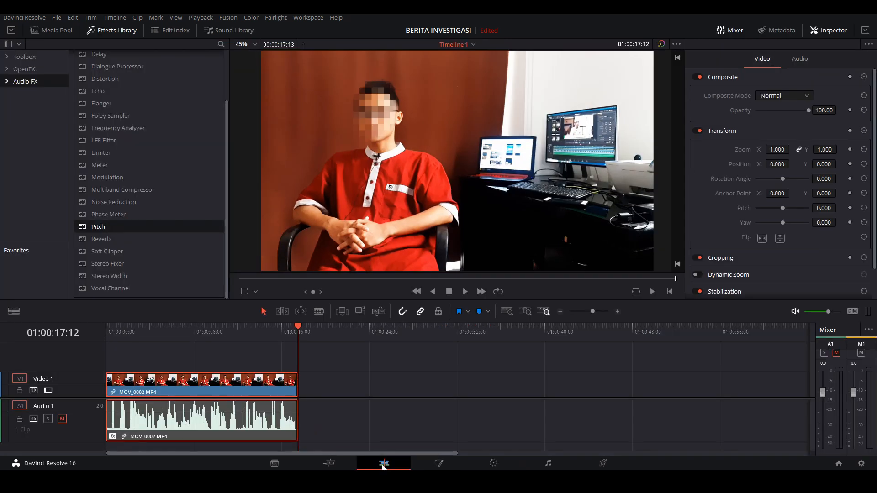
drag(118, 326, 87, 324)
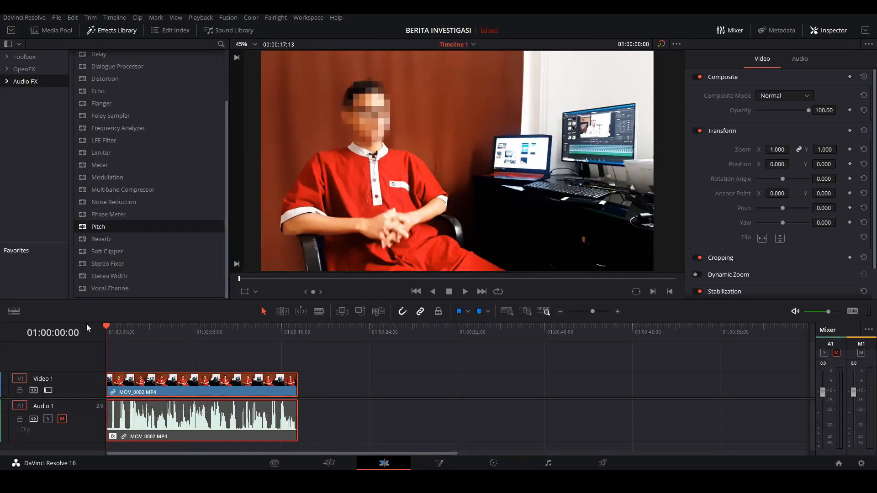
click(62, 419)
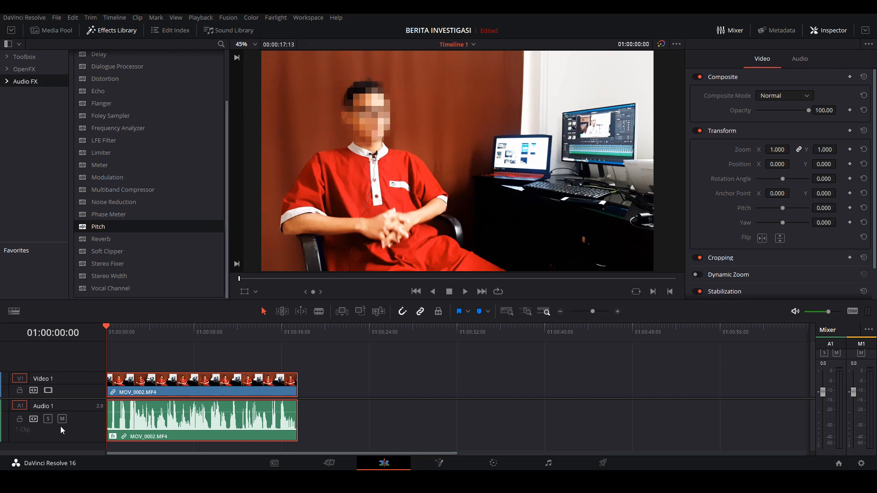
key(space)
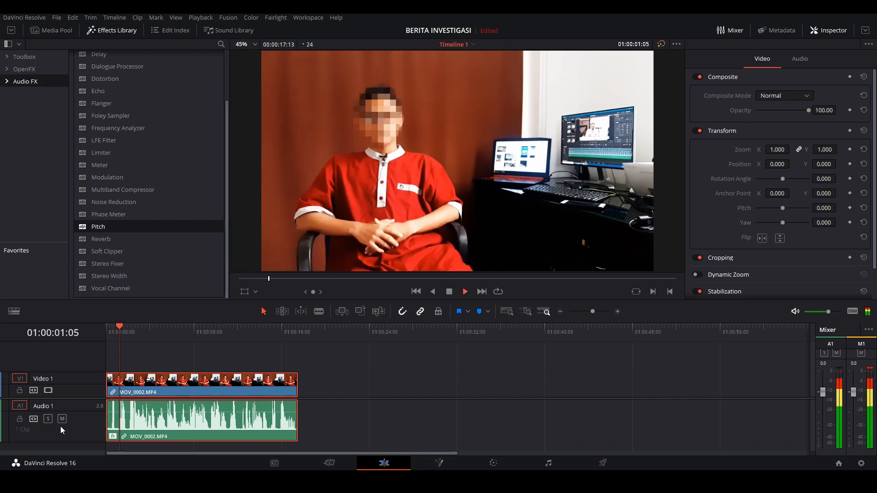